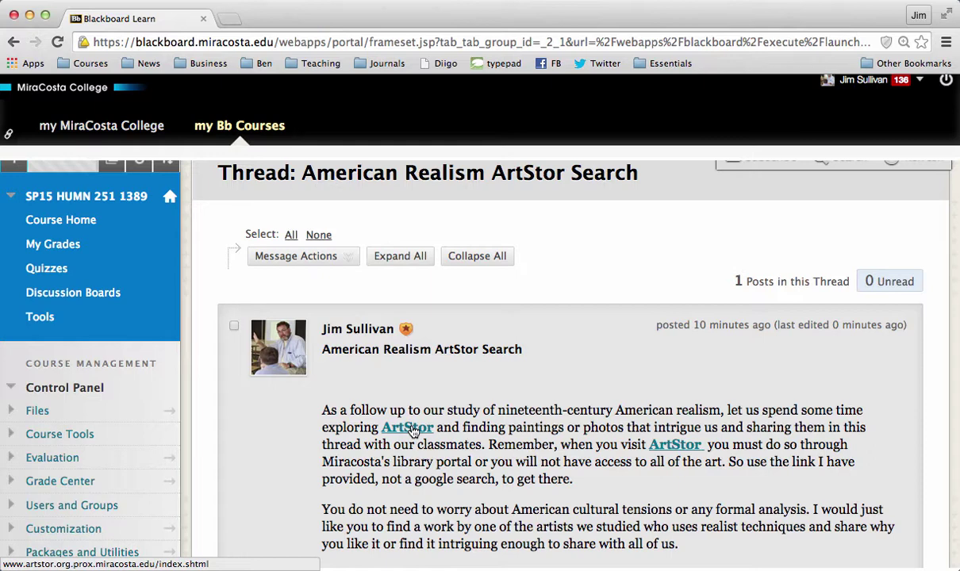
Enter the Artstor Digital Library and search all collections for 'Winslow Homer'
left_click(407, 428)
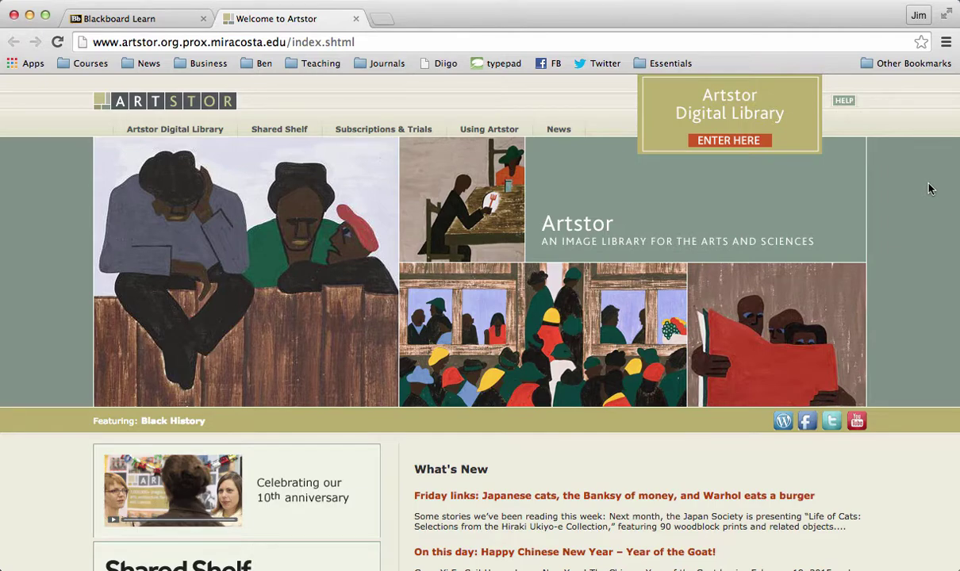
left_click(728, 142)
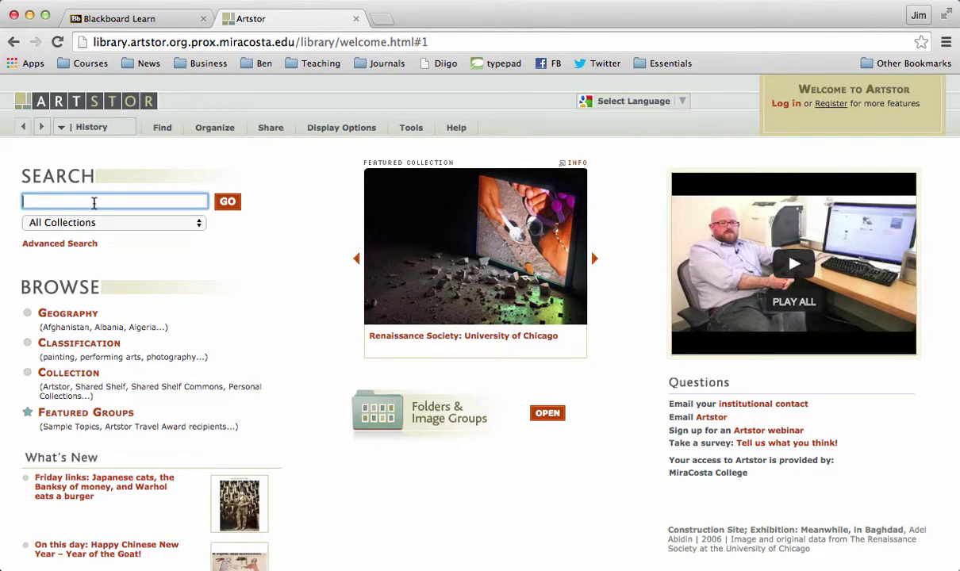
type("Winslow Ho")
key("BackSpace")
key("BackSpace")
key("BackSpace")
type("Homs")
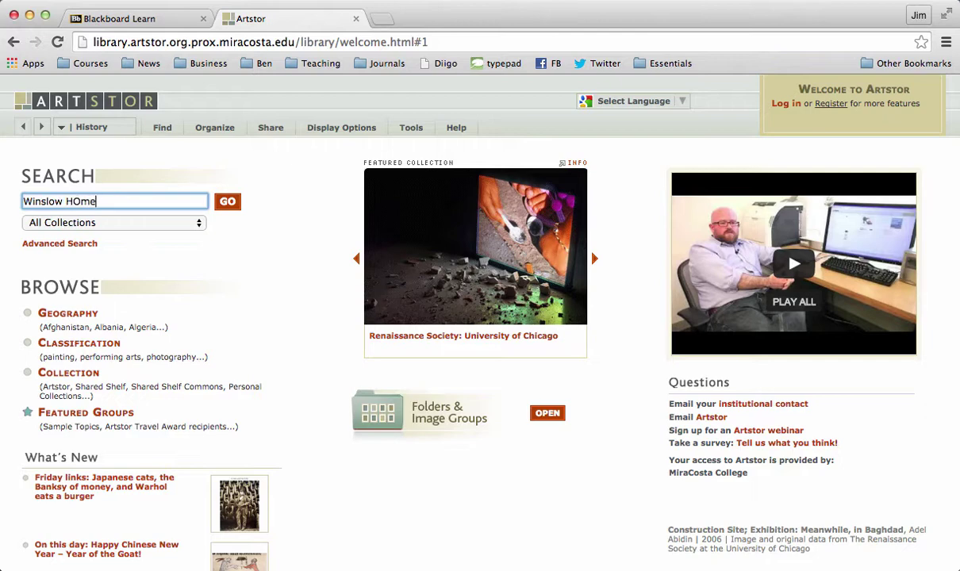
key("BackSpace")
key("BackSpace")
key("BackSpace")
type("omer")
left_click(231, 204)
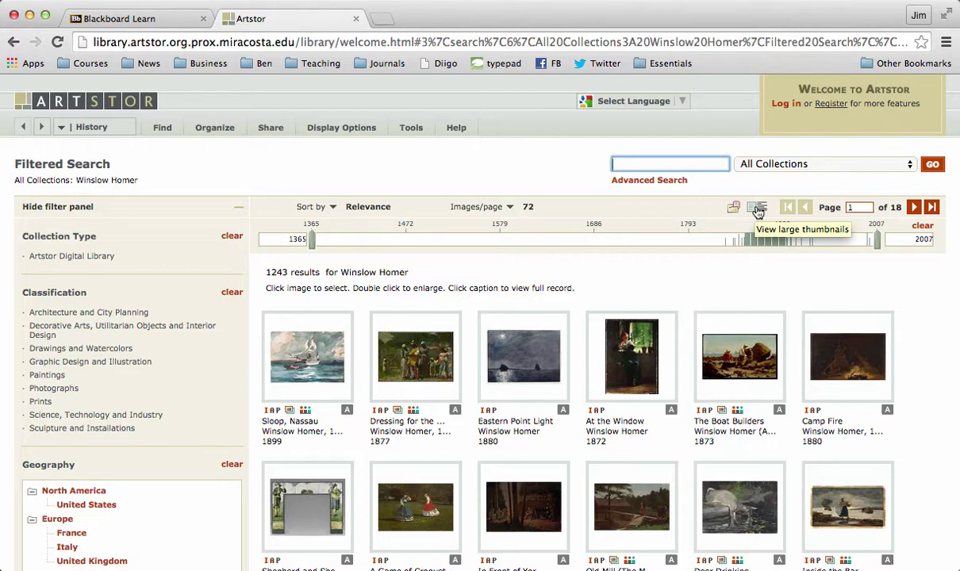
Switch the Winslow Homer results to large thumbnails with full work details
left_click(758, 210)
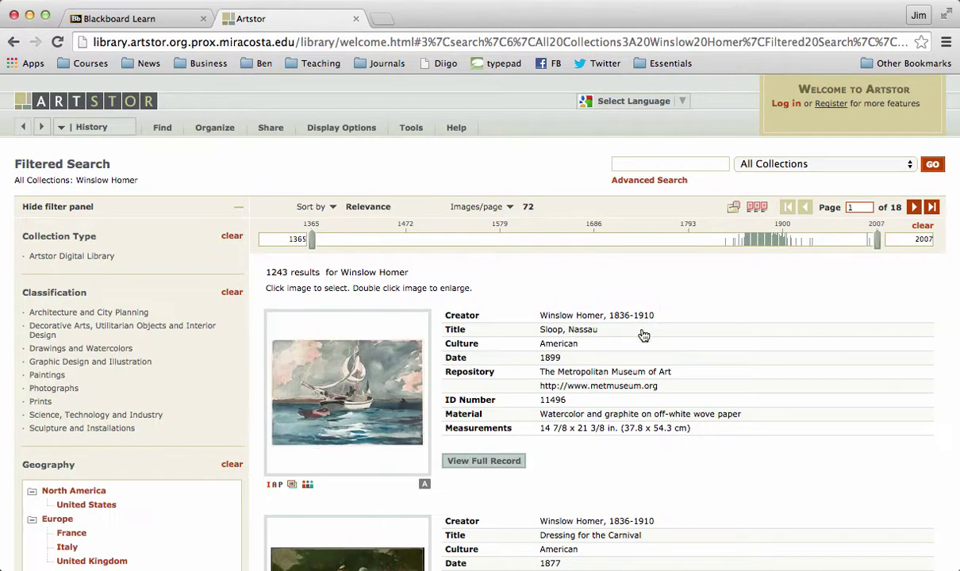
Find The Bather, the 1899 watercolor from The Metropolitan Museum of Art, and select it
scroll(645, 335, "down", 5)
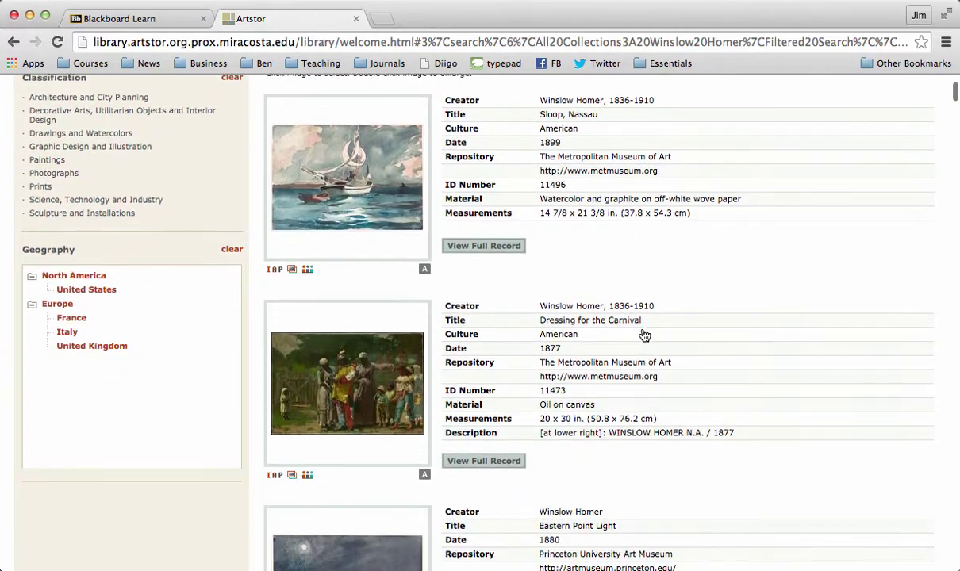
scroll(660, 337, "down", 7)
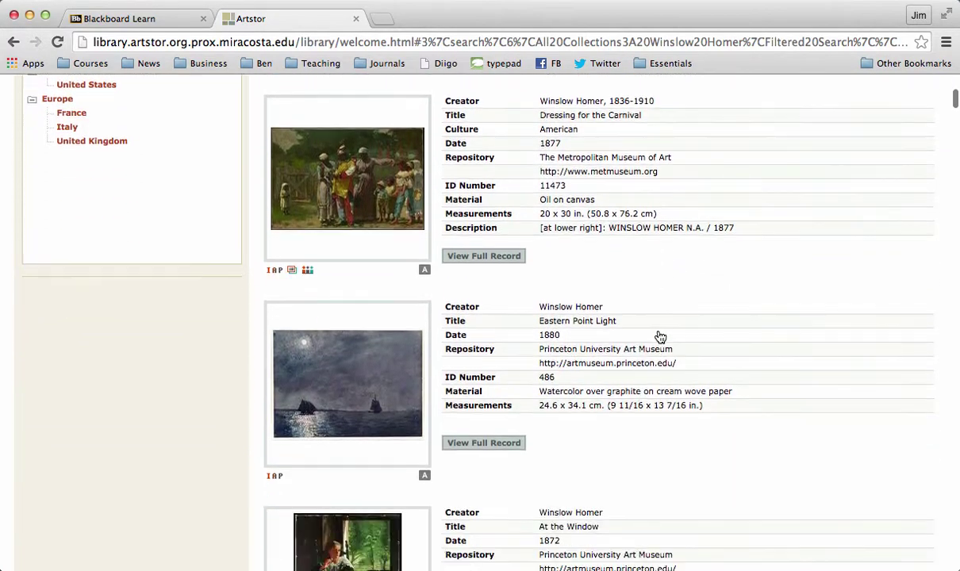
scroll(661, 337, "down", 4)
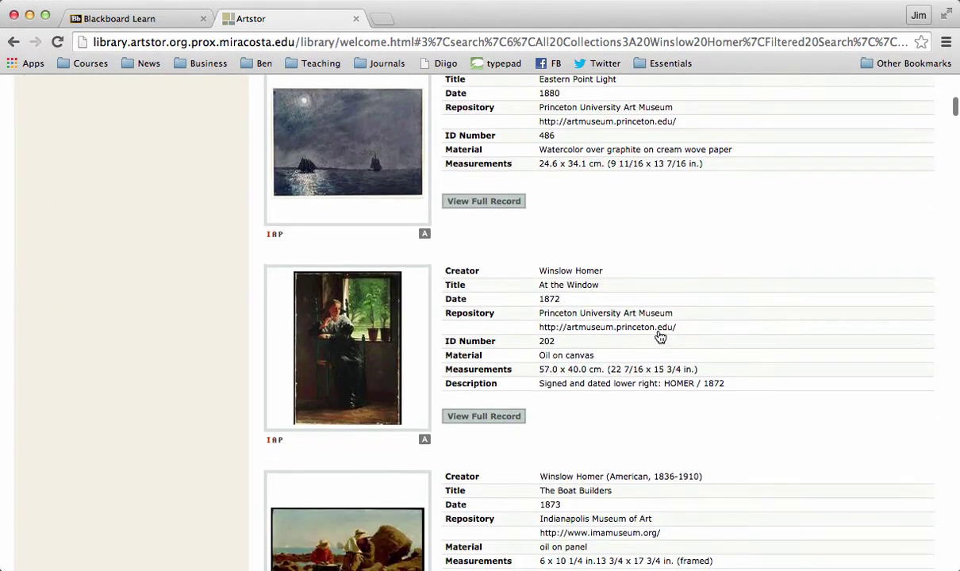
scroll(698, 337, "down", 3)
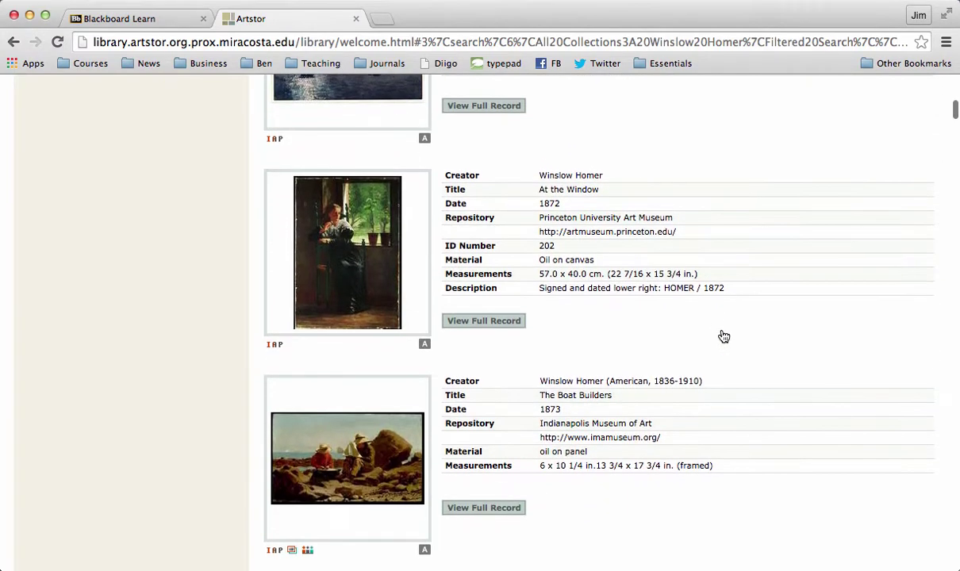
scroll(724, 336, "down", 10)
scroll(724, 337, "down", 13)
scroll(723, 337, "down", 9)
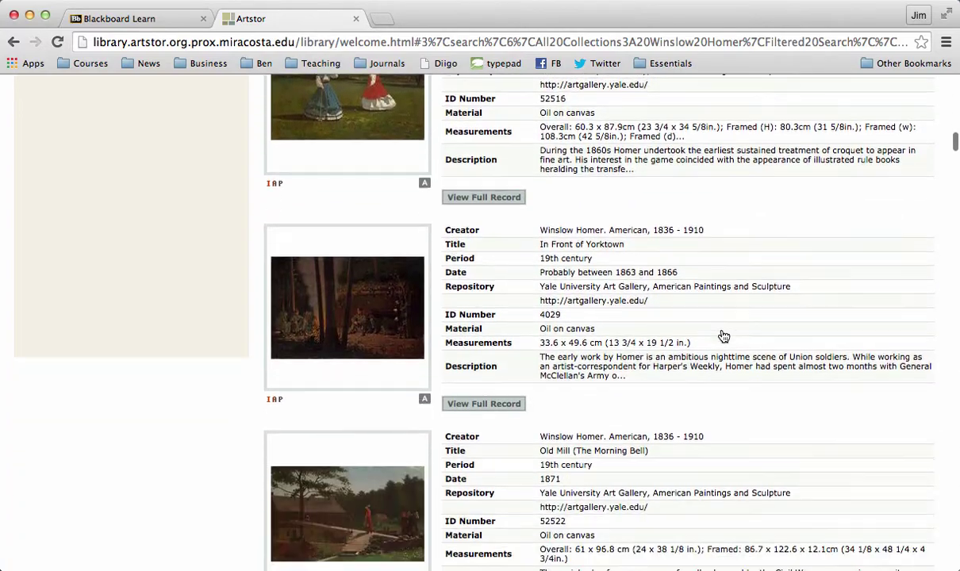
scroll(724, 336, "down", 4)
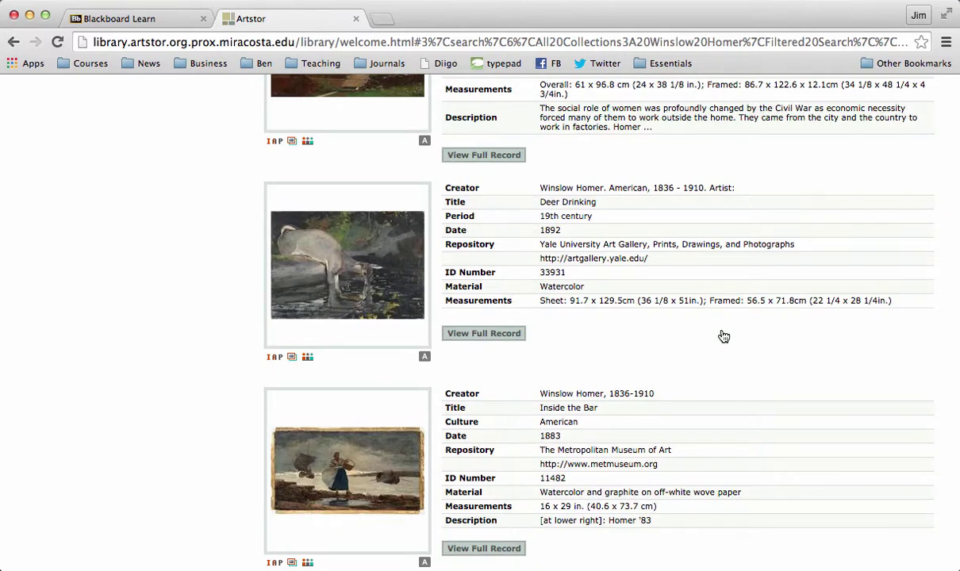
scroll(724, 336, "down", 1)
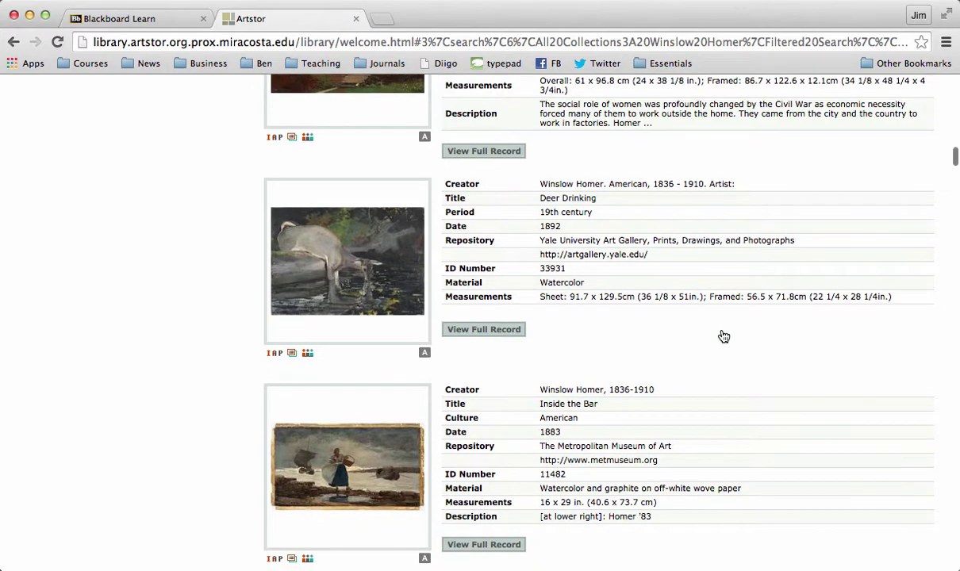
scroll(724, 336, "down", 6)
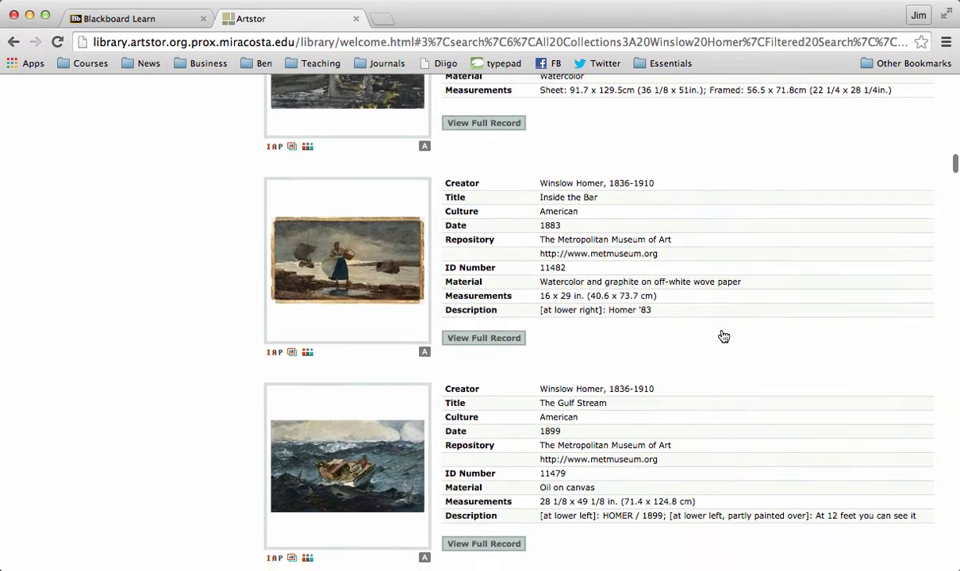
scroll(724, 336, "down", 14)
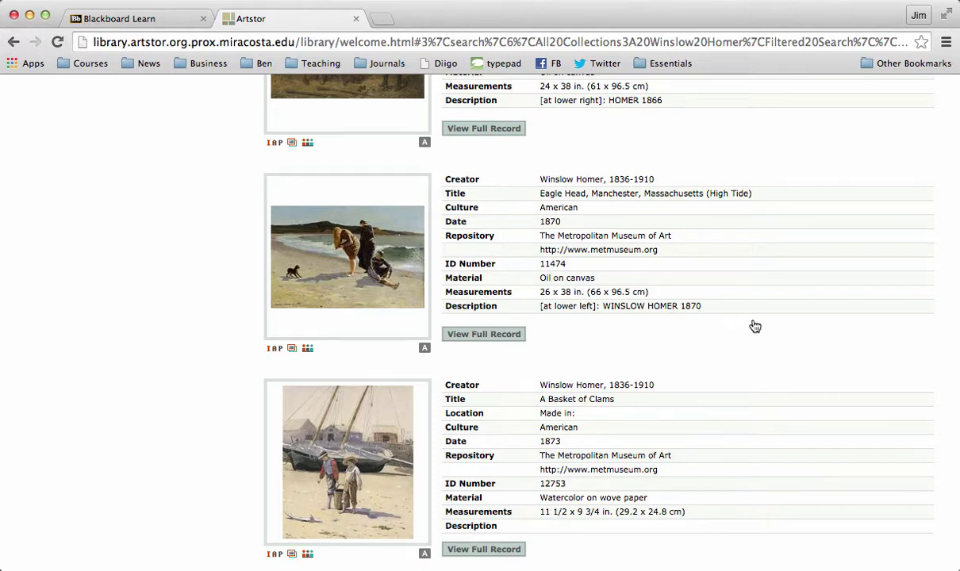
scroll(766, 328, "down", 7)
scroll(769, 329, "down", 2)
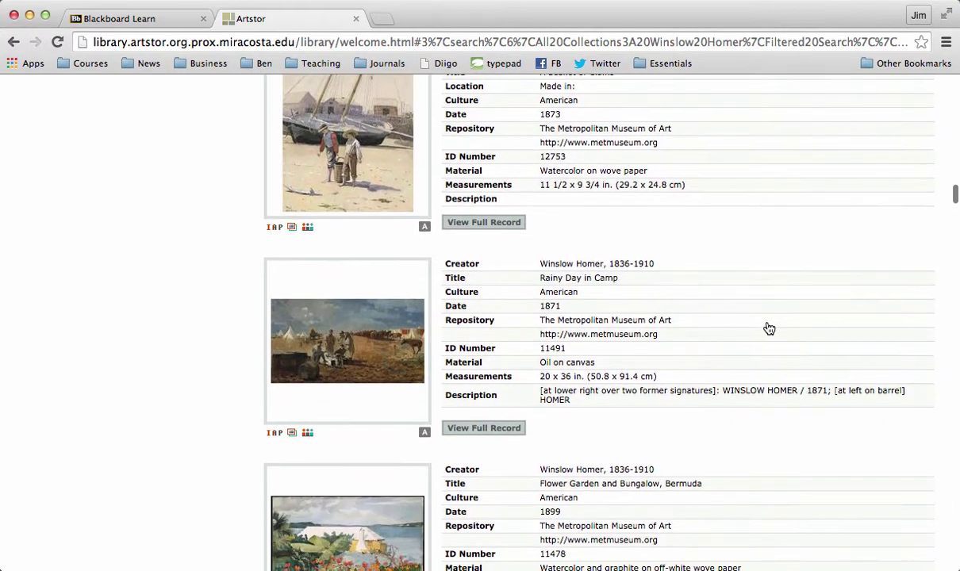
scroll(769, 328, "down", 1)
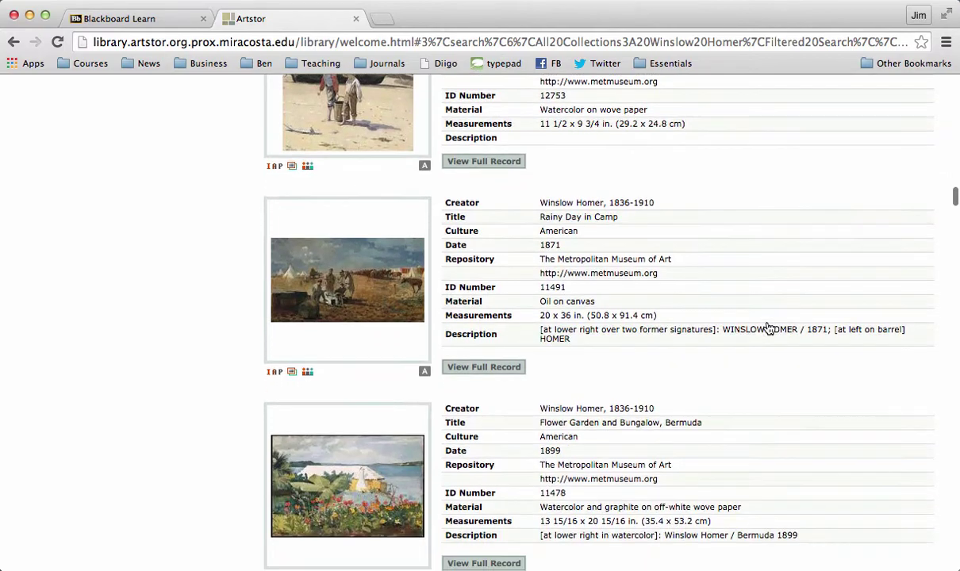
scroll(769, 328, "down", 10)
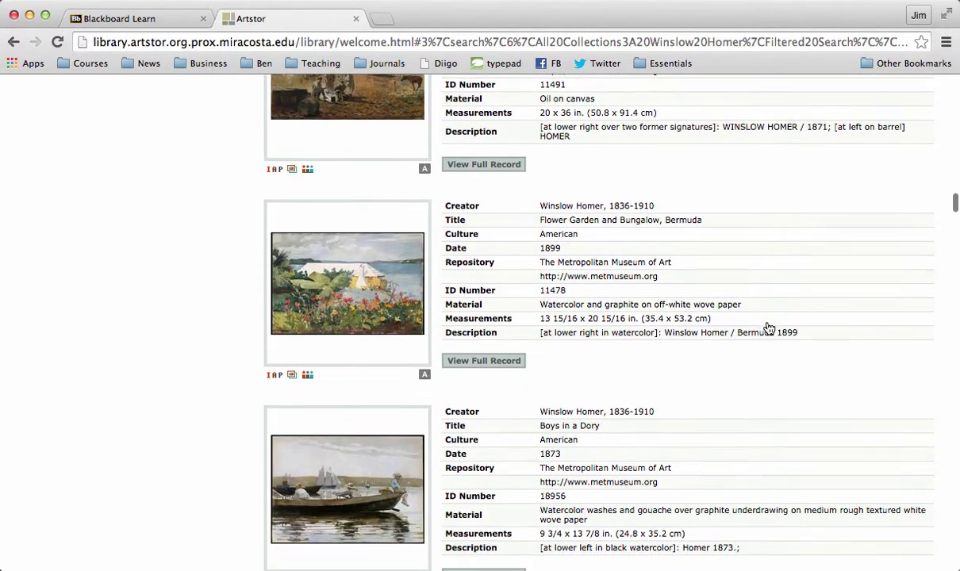
scroll(769, 328, "down", 11)
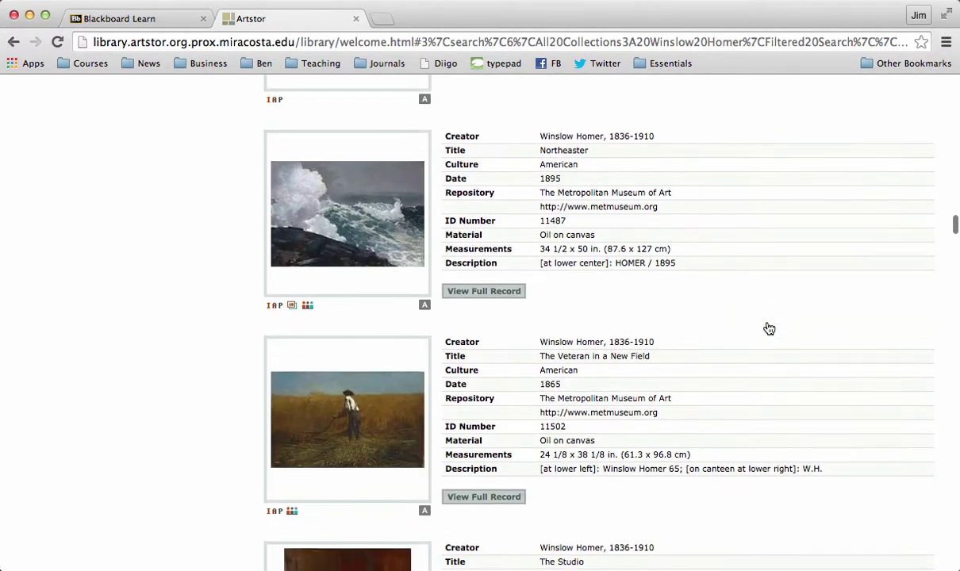
scroll(769, 329, "down", 9)
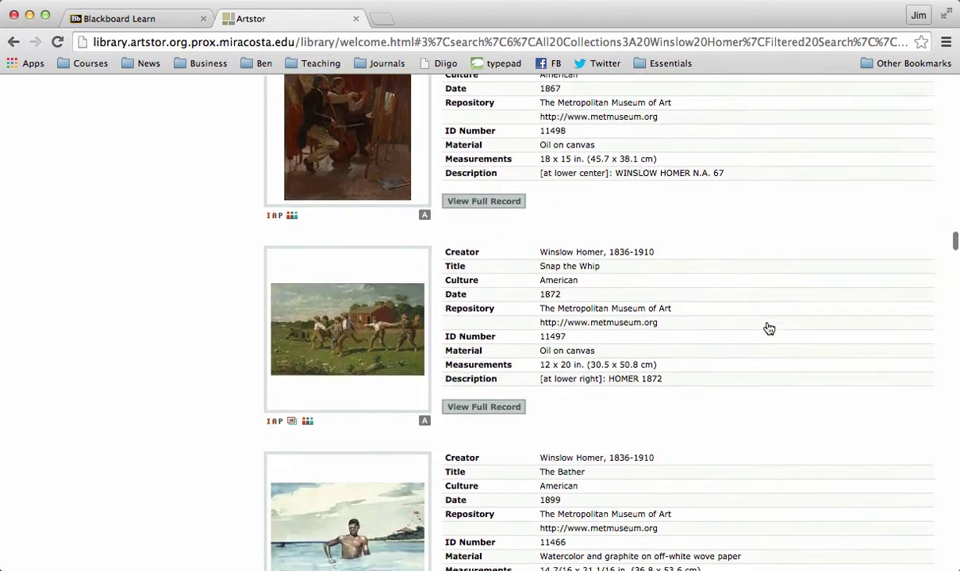
scroll(769, 328, "down", 5)
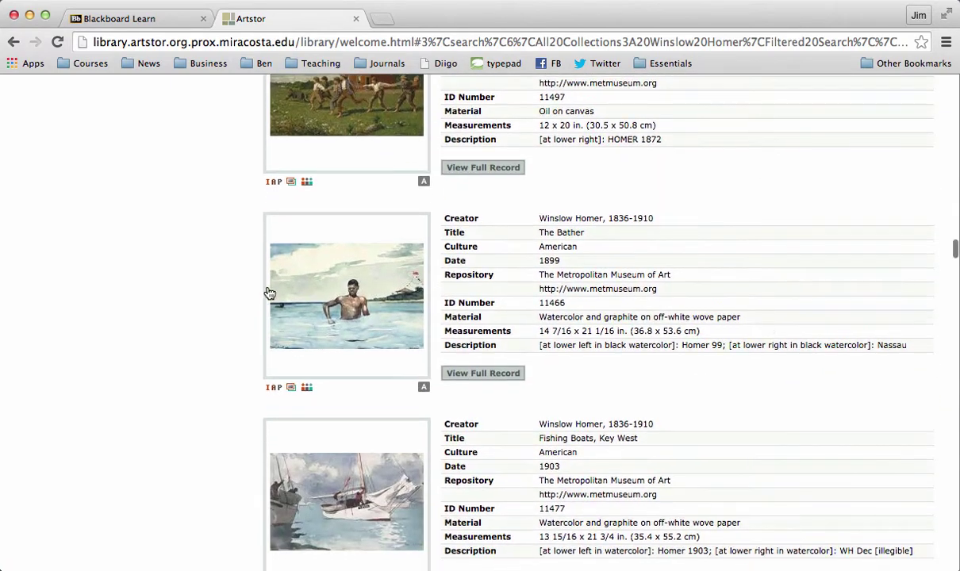
left_click(335, 297)
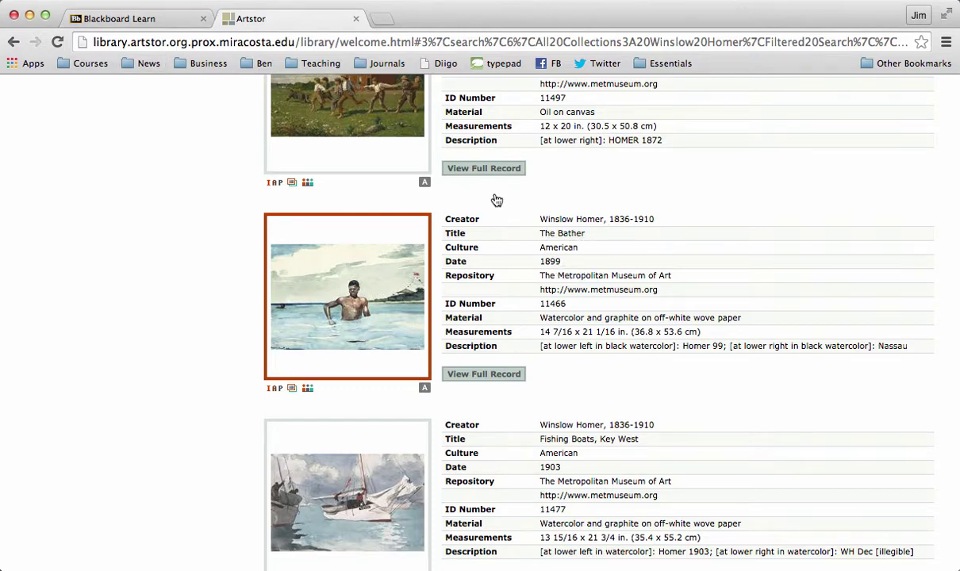
Go back to the Blackboard discussion thread and open a reply to the post
left_click(115, 19)
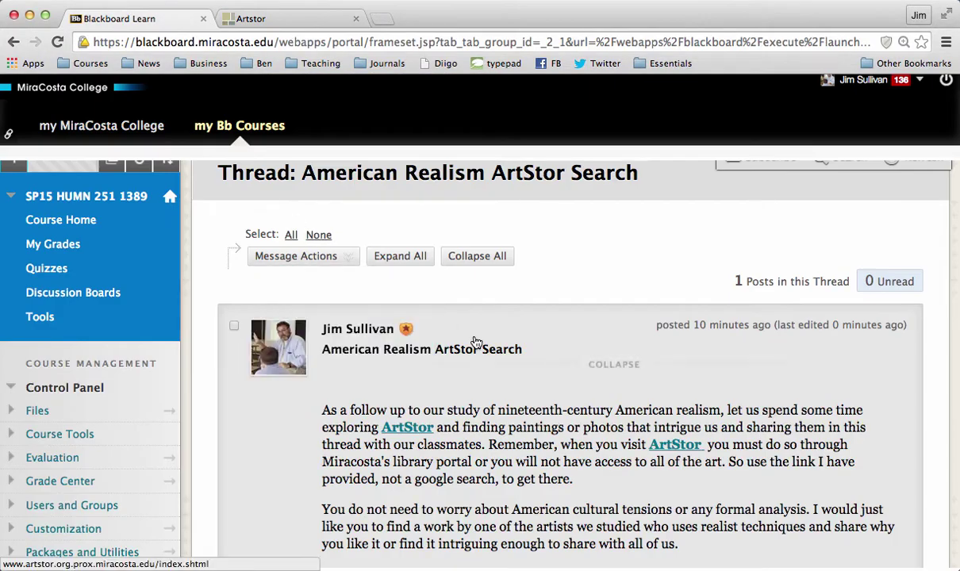
scroll(468, 349, "down", 15)
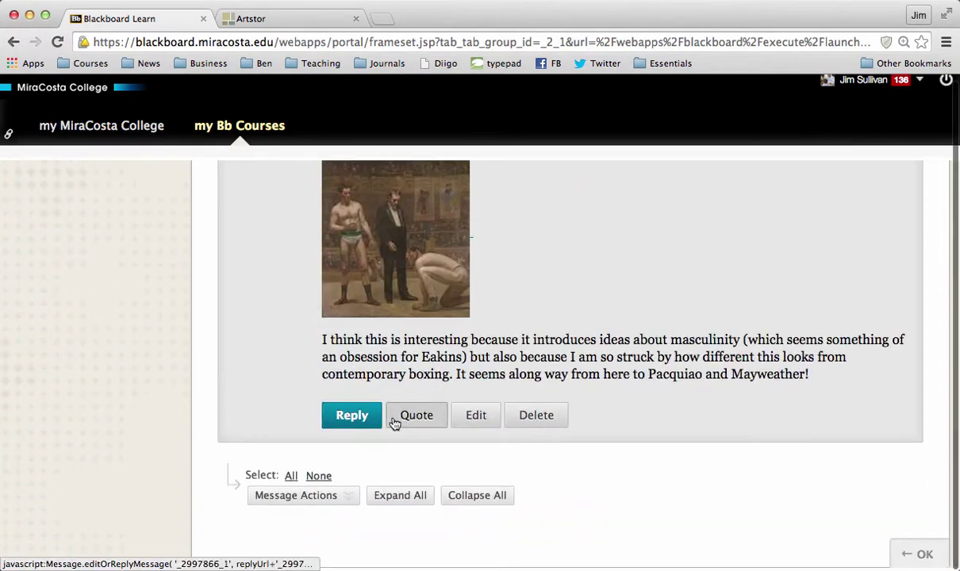
left_click(351, 418)
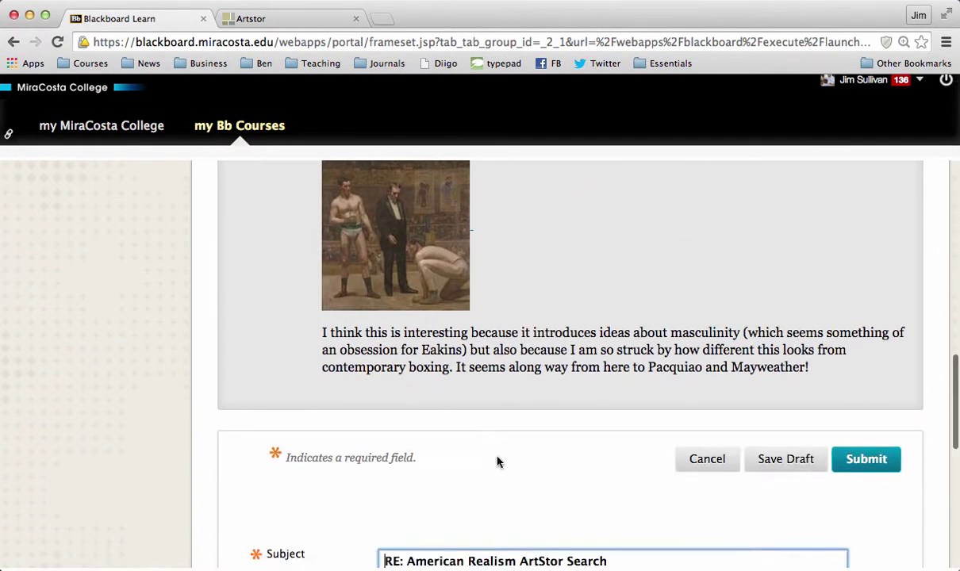
scroll(611, 317, "up", 2)
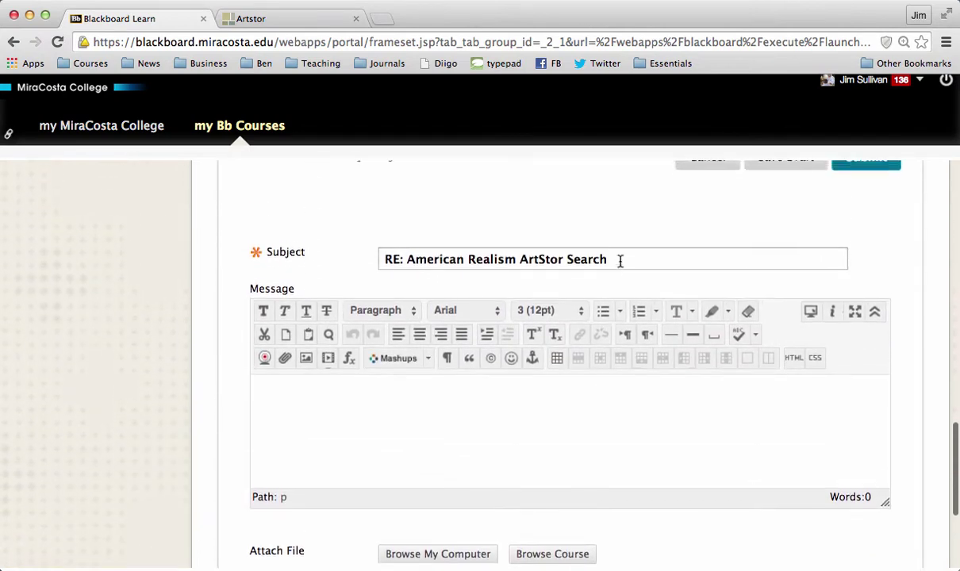
Replace the reply's Subject with 'Winslow Homer: The Bather, 1899'
left_click_drag(615, 266, 436, 253)
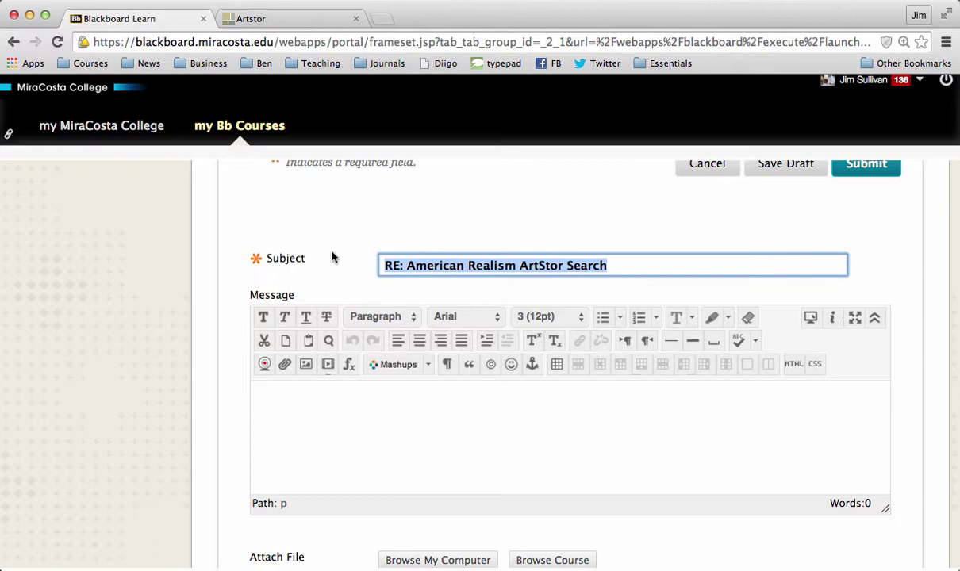
type("Winslow ")
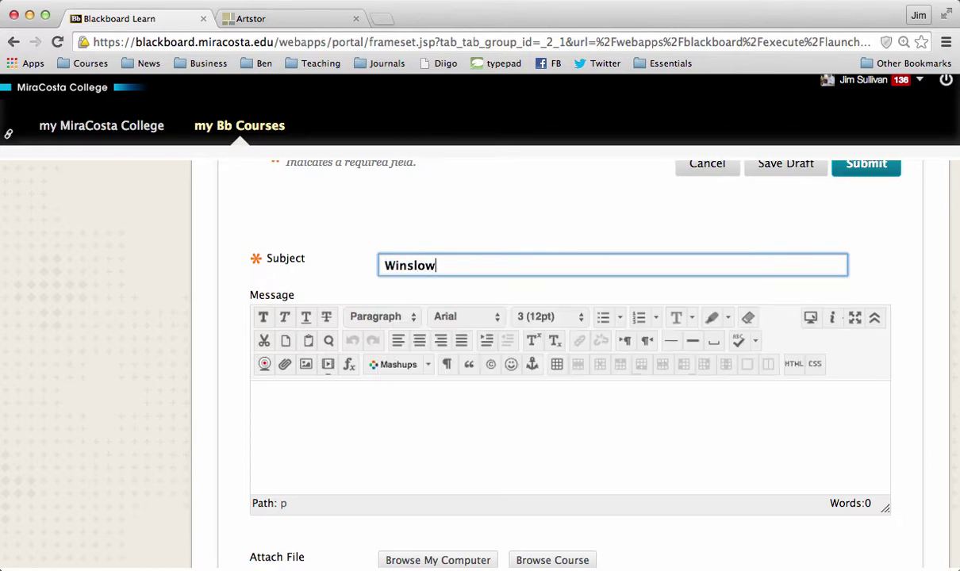
type("ho")
key("BackSpace")
key("BackSpace")
type("Homer: The Bather")
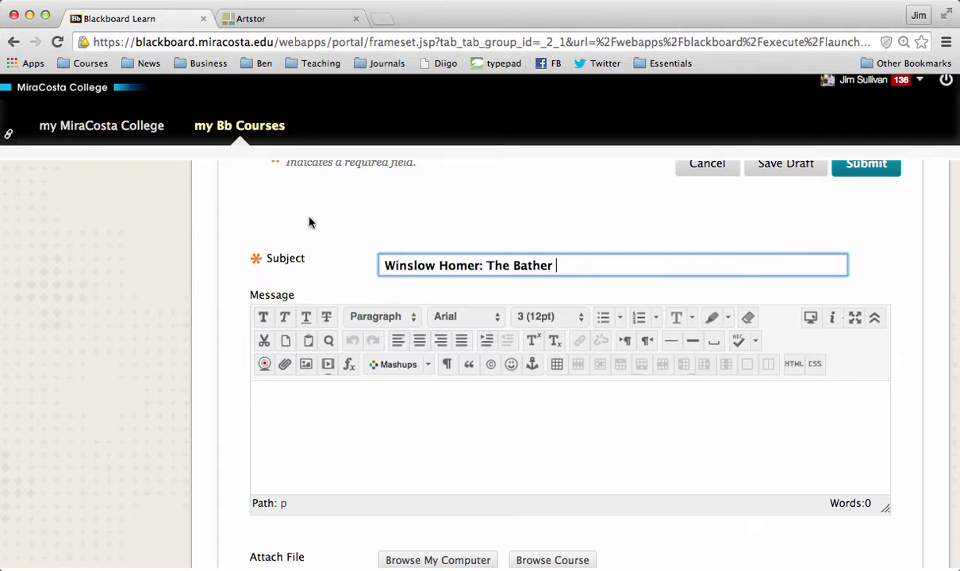
left_click(281, 21)
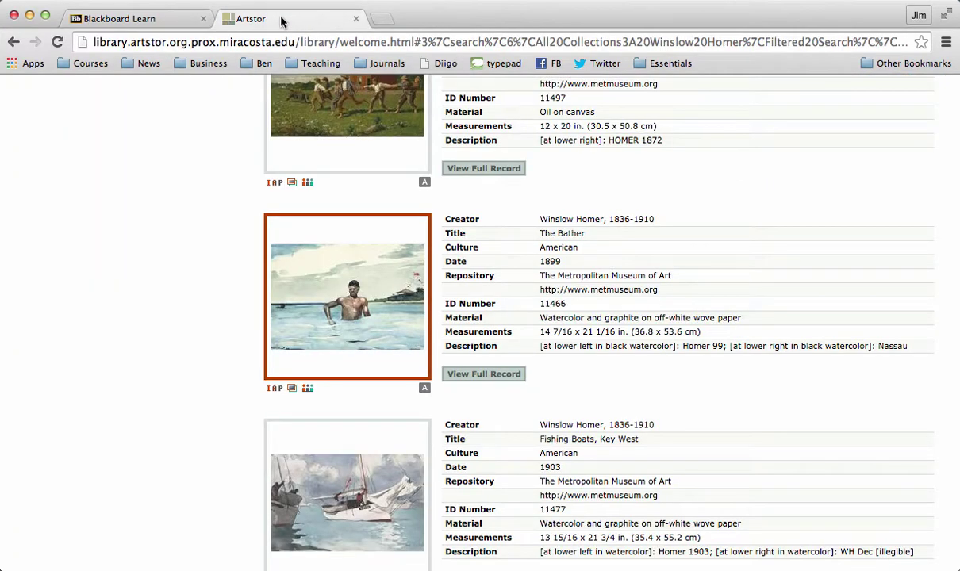
left_click(127, 20)
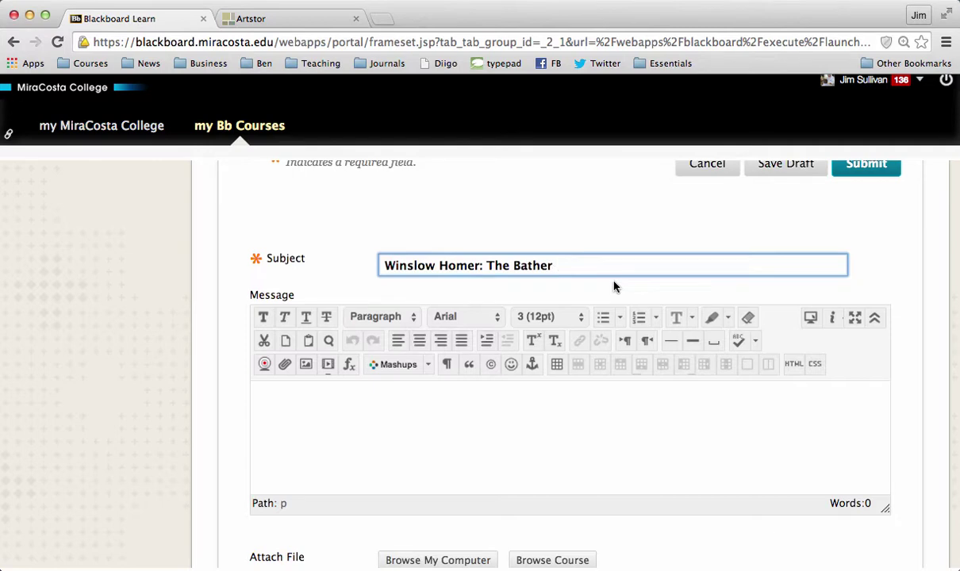
key("BackSpace")
type(", 1899")
scroll(429, 250, "down", 1)
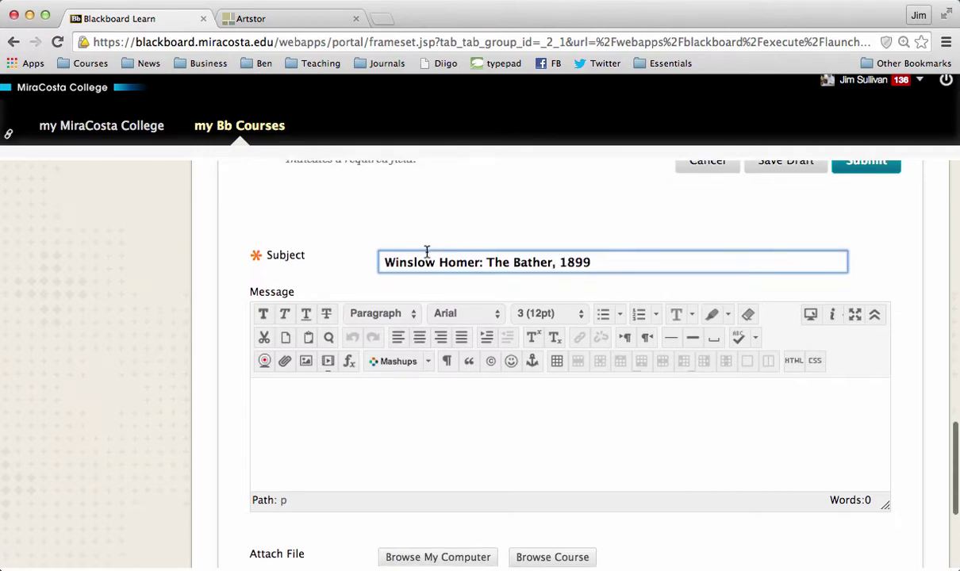
scroll(429, 270, "down", 1)
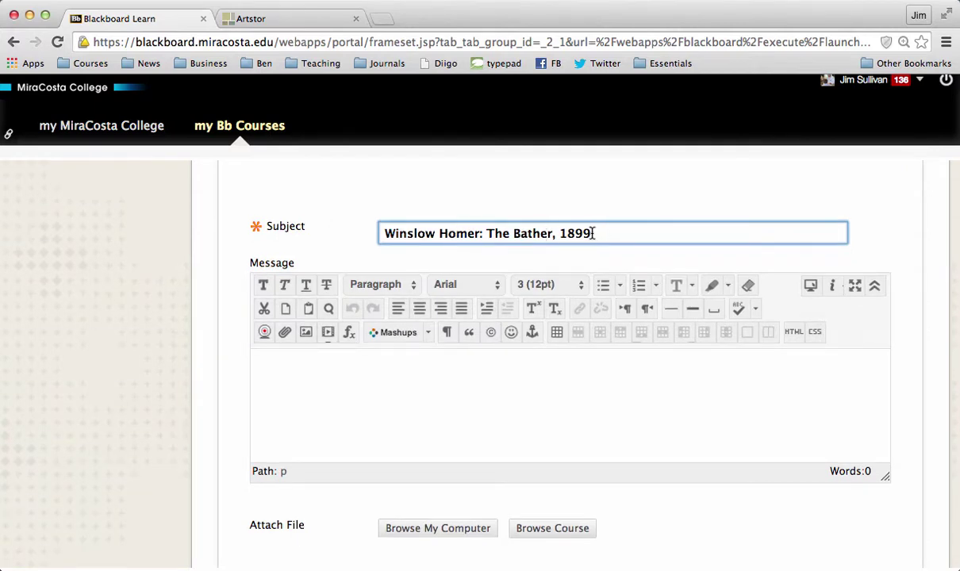
Generate image URLs for The Bather and select its thumbnail hyperlink HTML code
left_click(309, 21)
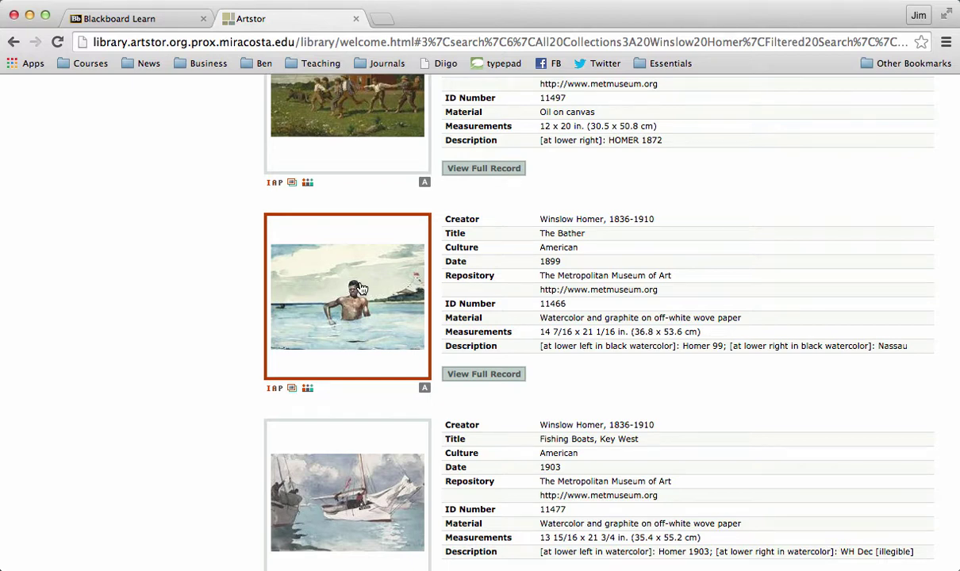
right_click(362, 288)
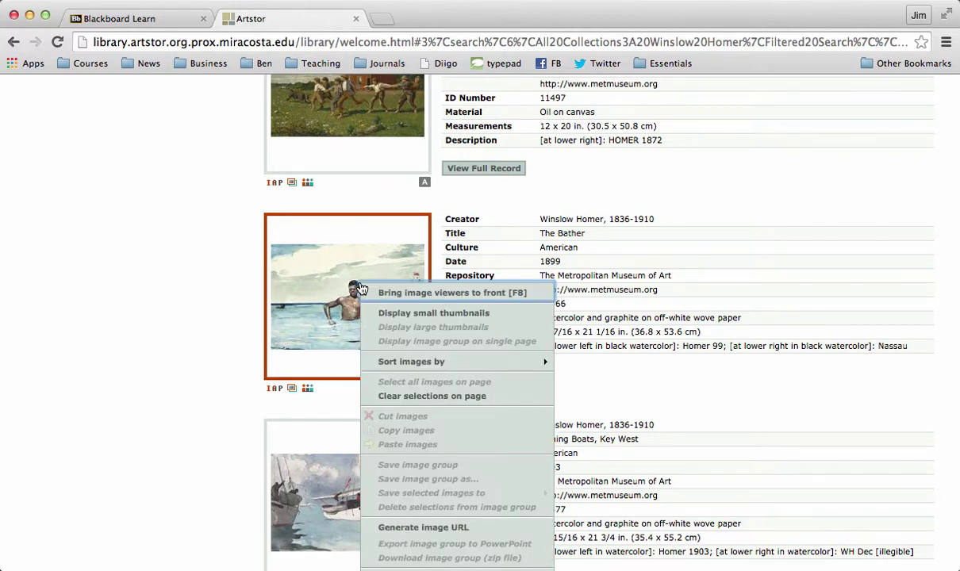
left_click(449, 530)
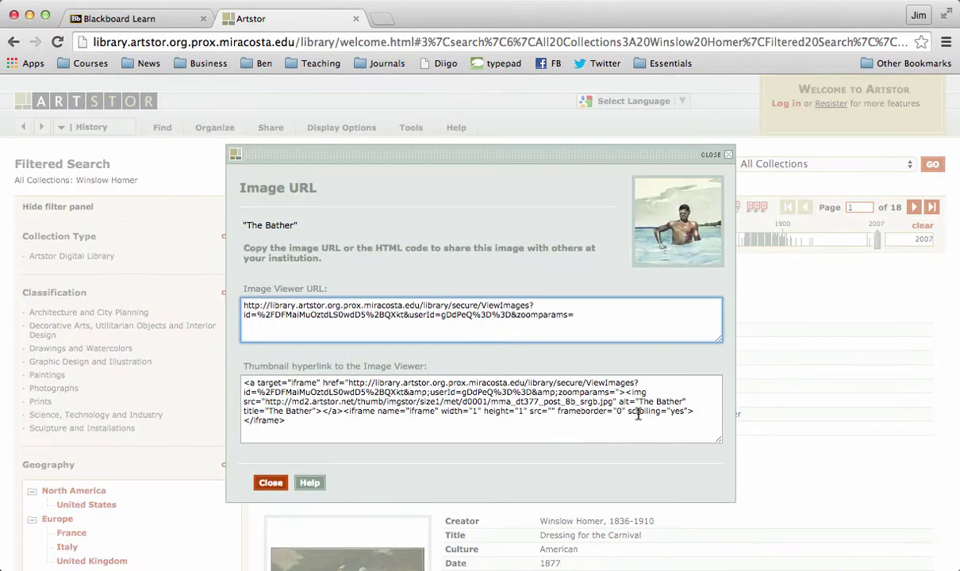
left_click(300, 425)
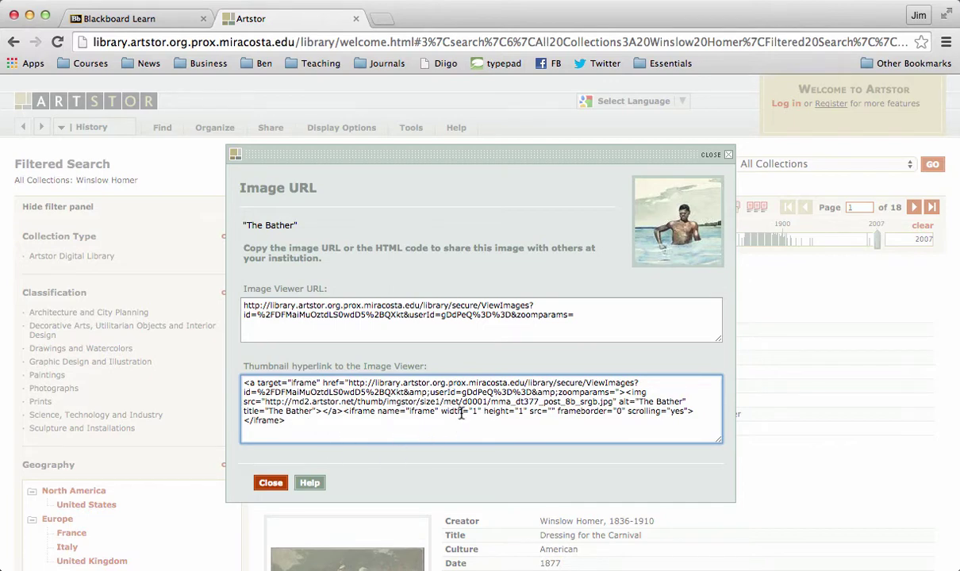
triple_click(309, 425)
key("super+c")
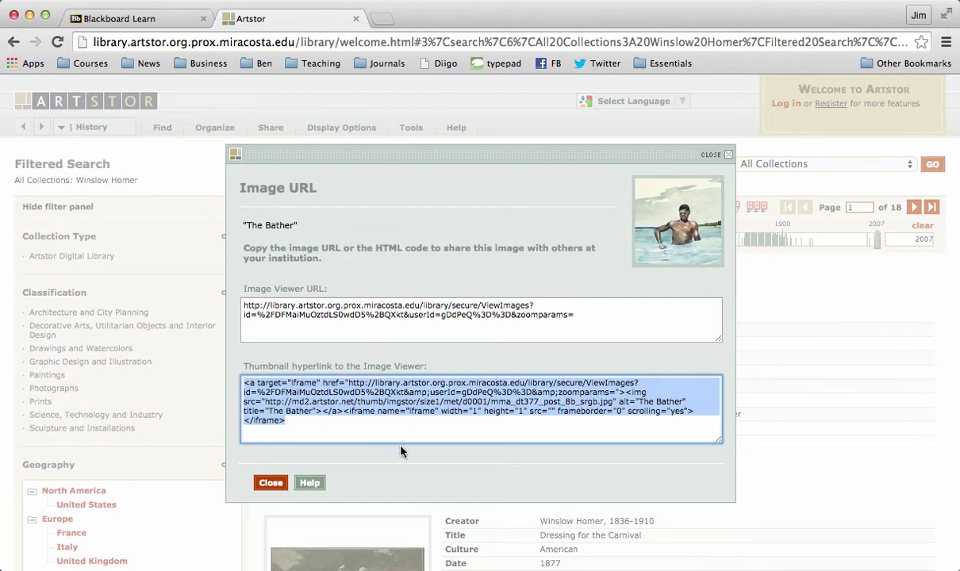
Paste the Artstor thumbnail HTML into the Message body's HTML code view and apply it
left_click(162, 18)
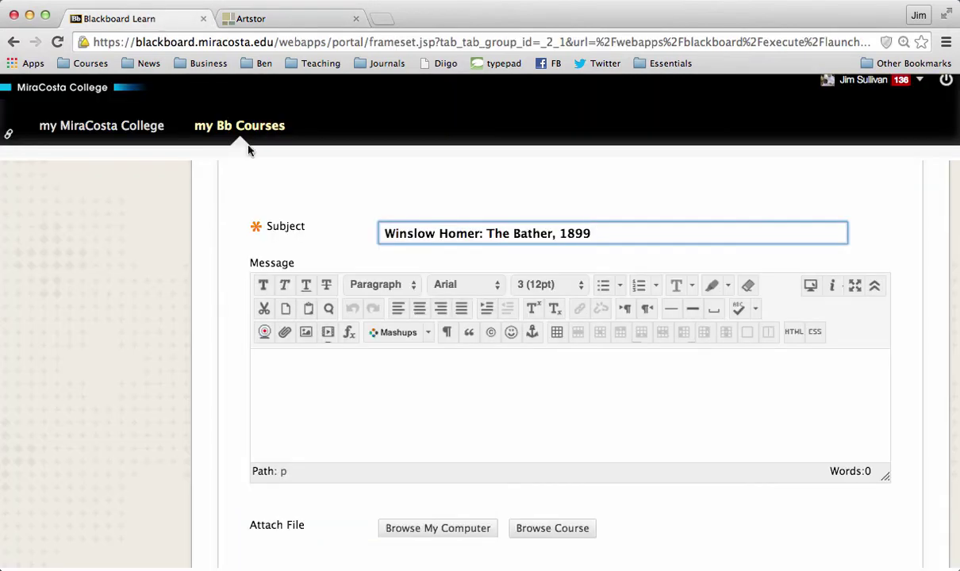
left_click(293, 368)
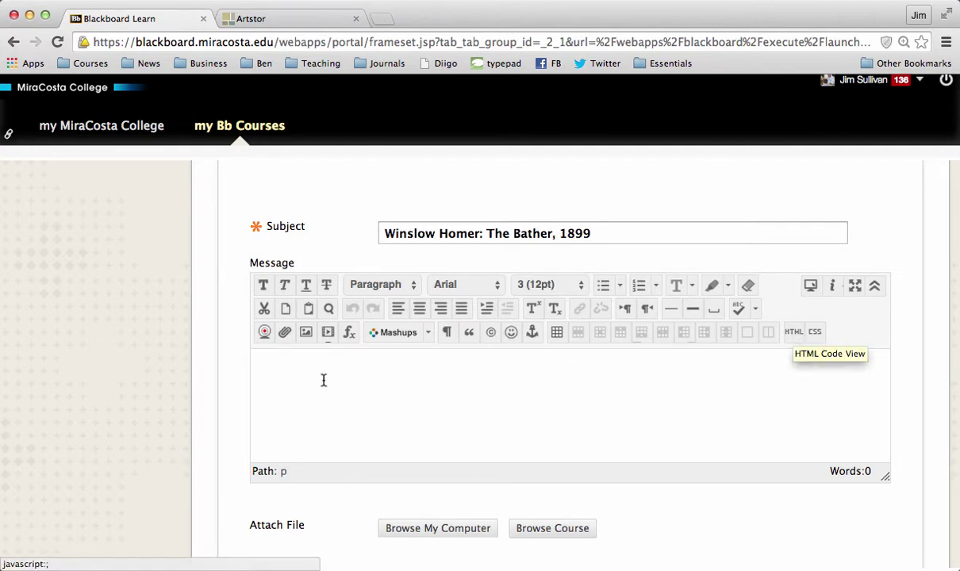
left_click(796, 333)
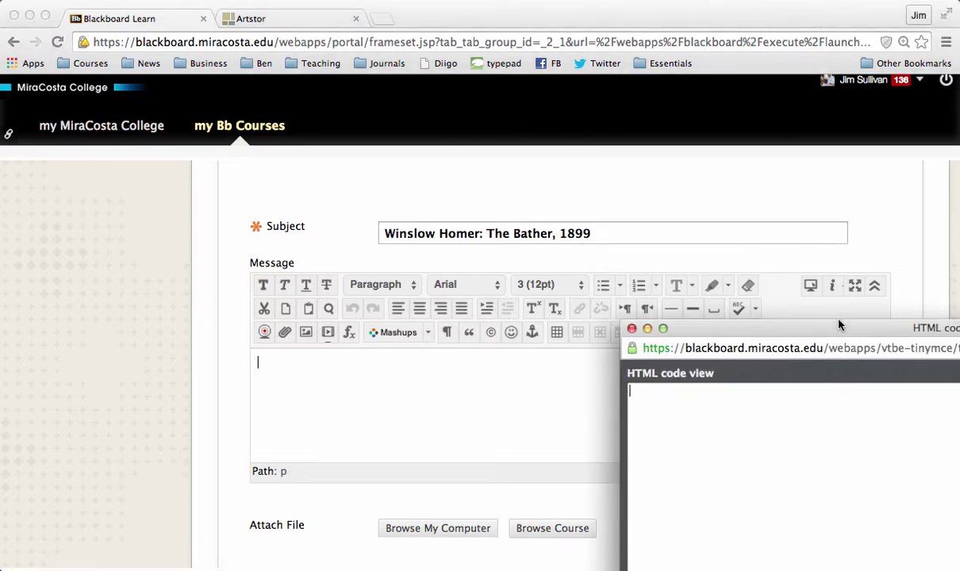
left_click_drag(814, 323, 385, 47)
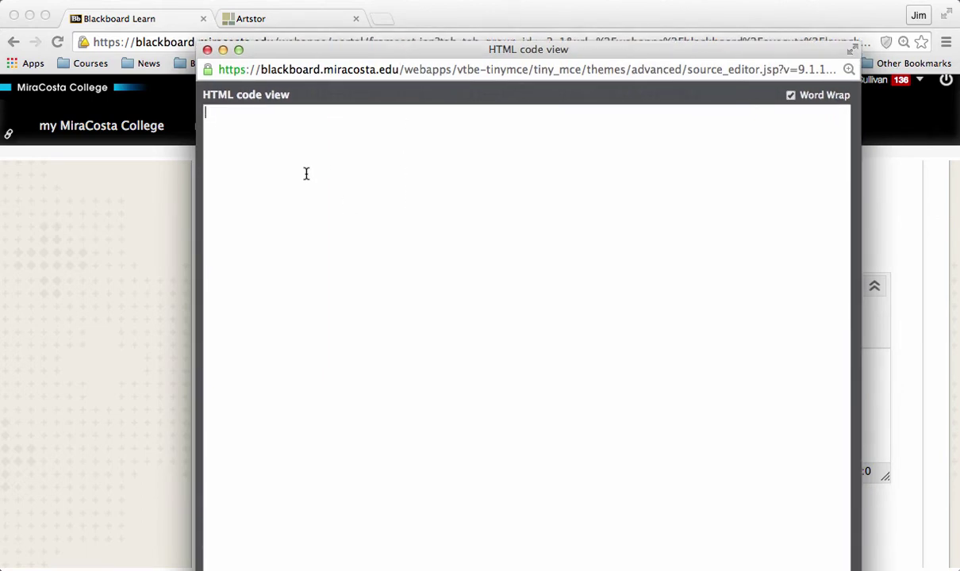
key("super+v")
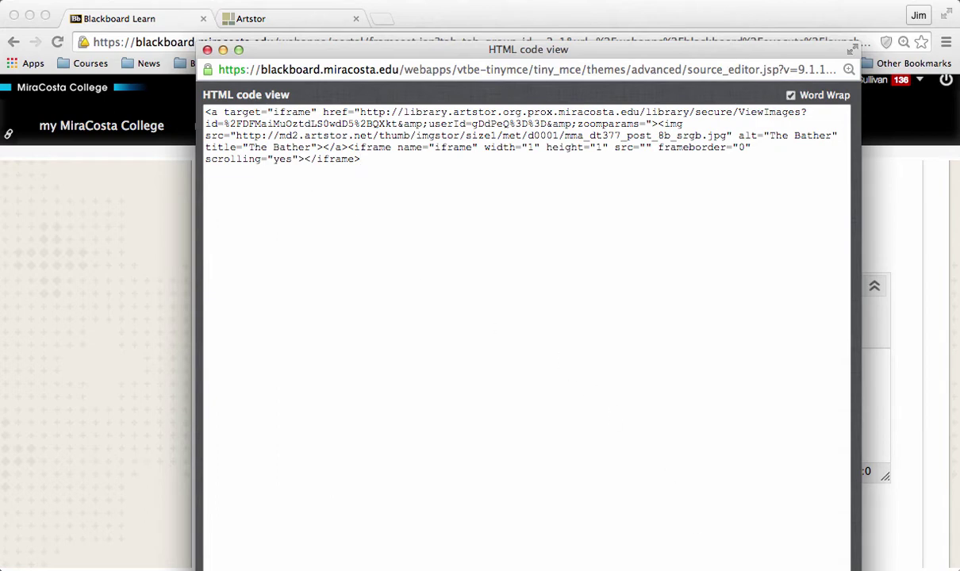
left_click(238, 567)
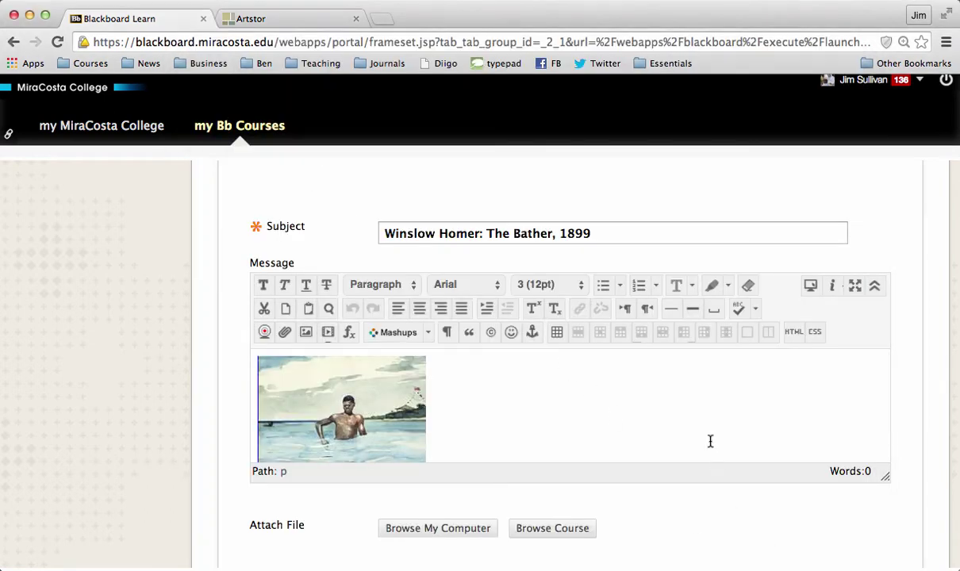
Select the embedded Bather thumbnail and start a new line beneath it
scroll(712, 440, "down", 3)
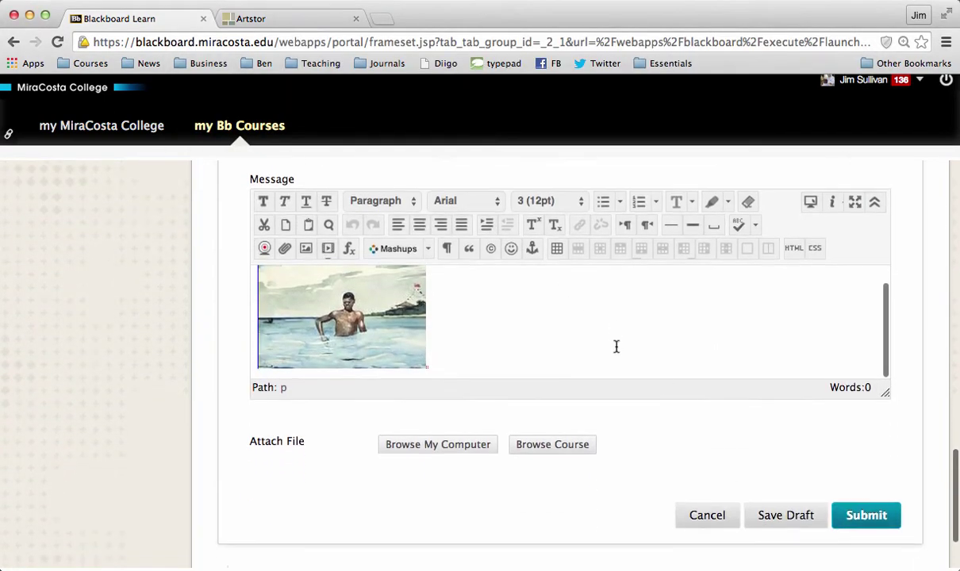
scroll(615, 347, "up", 2)
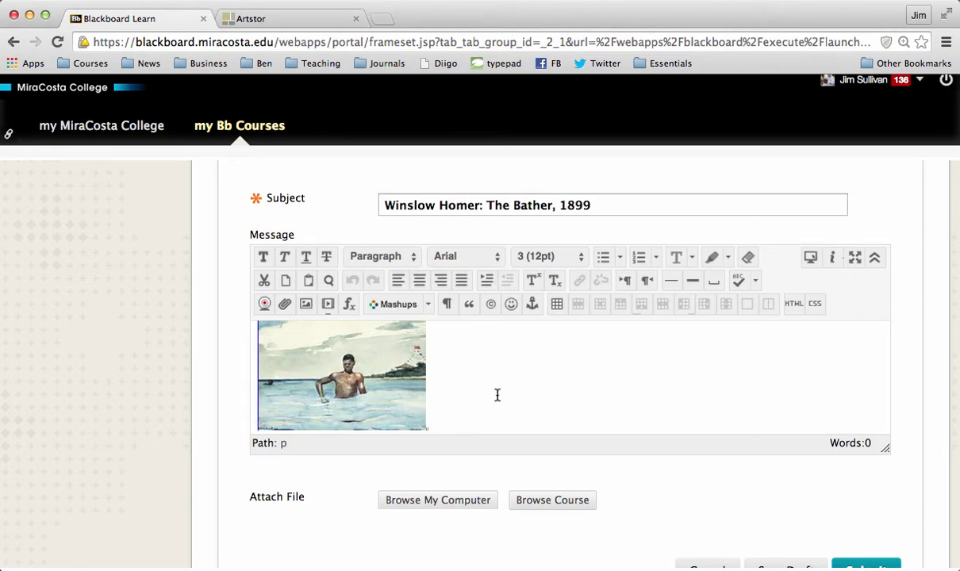
left_click(485, 395)
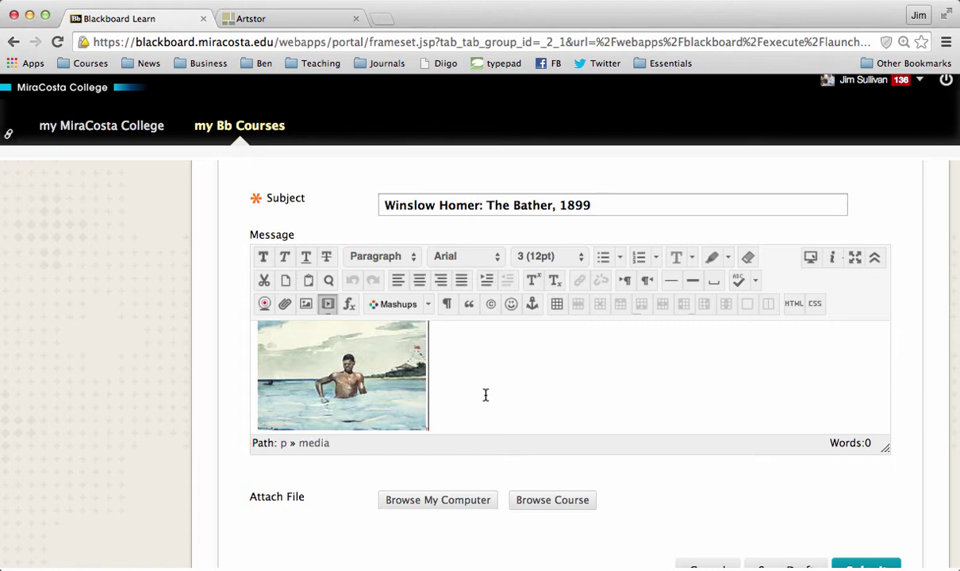
key("Return")
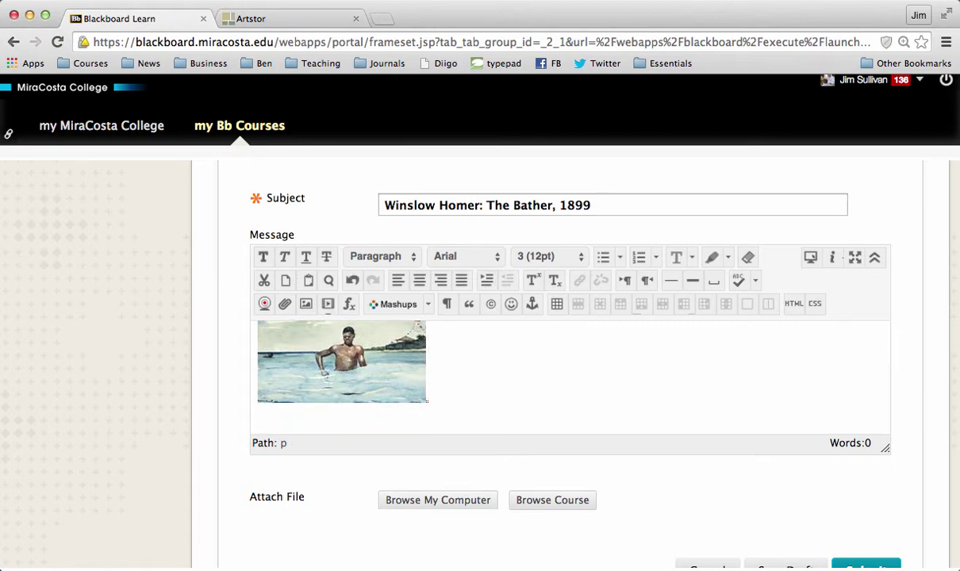